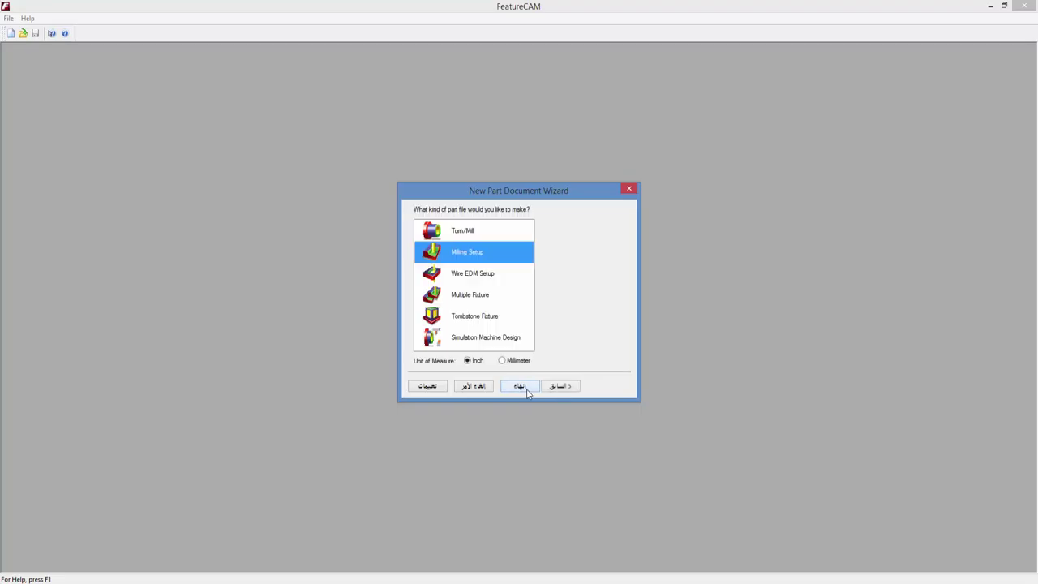
Step: Create an inch Turn/Mill part with round aluminum stock, 2.0 OD, 0 ID and 3.0 long, and accept the stock properties
left_click(475, 231)
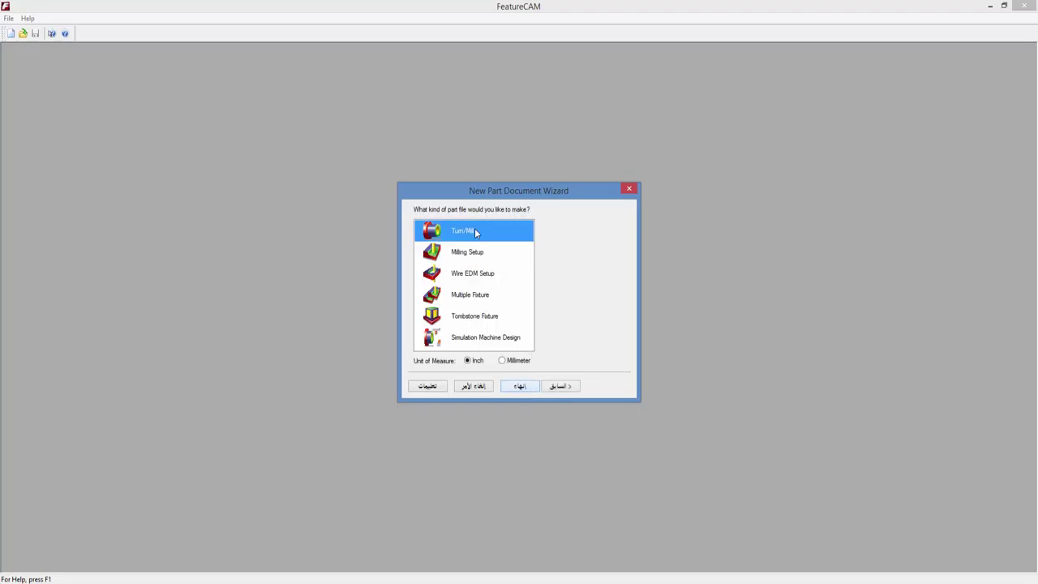
left_click(520, 386)
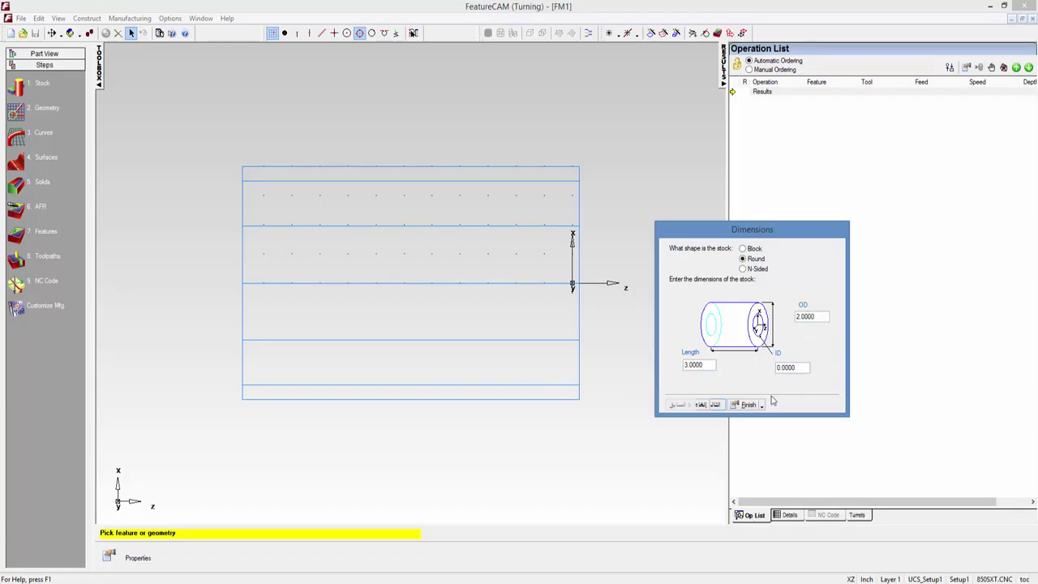
left_click(711, 405)
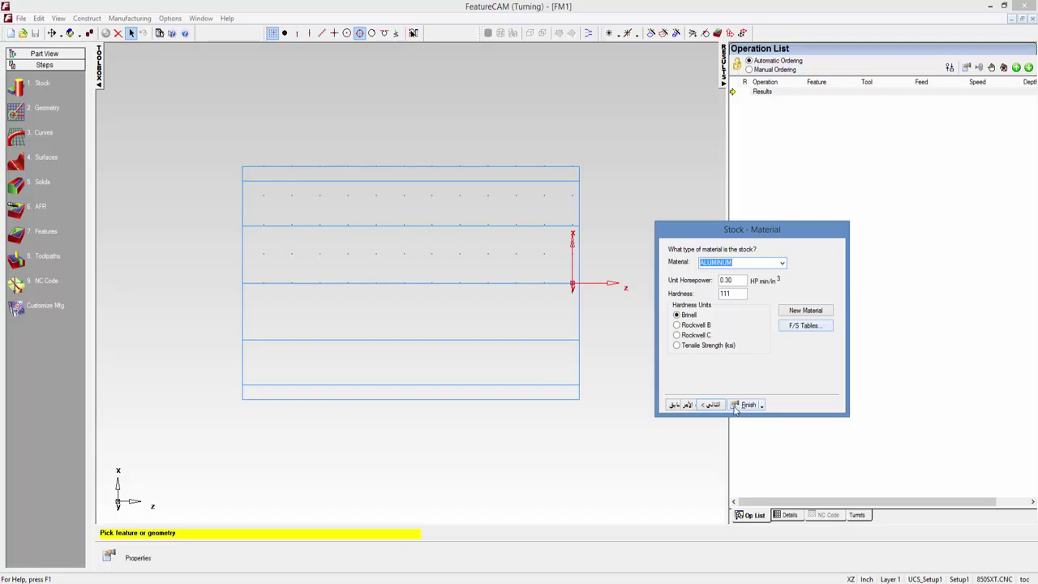
left_click(761, 405)
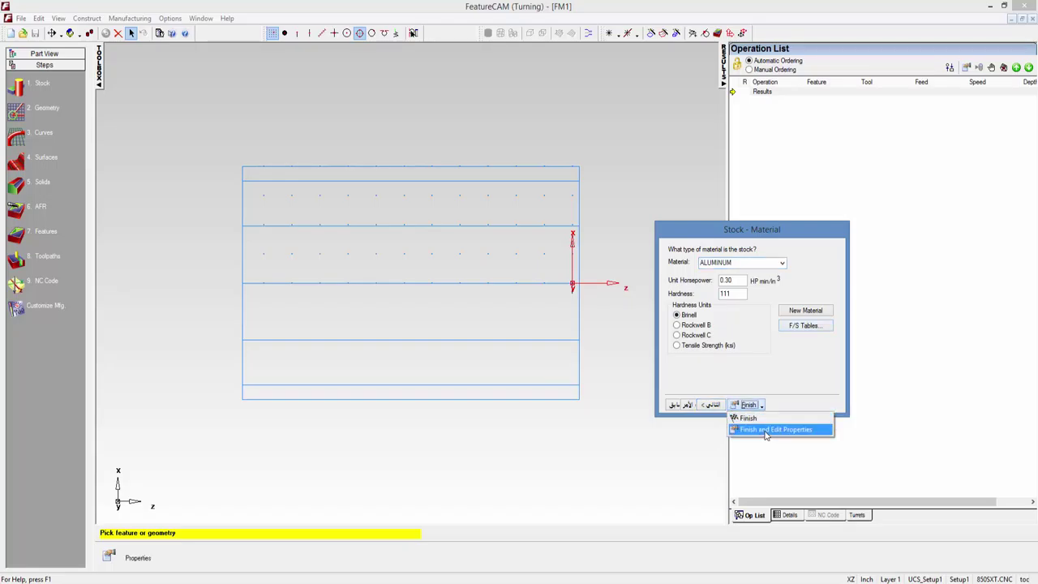
left_click(766, 429)
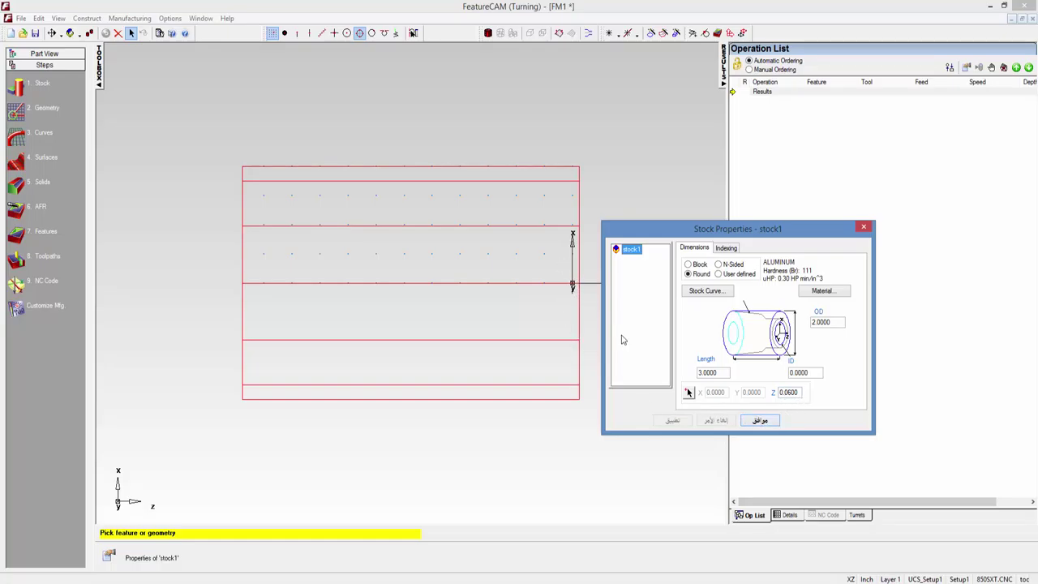
left_click(761, 423)
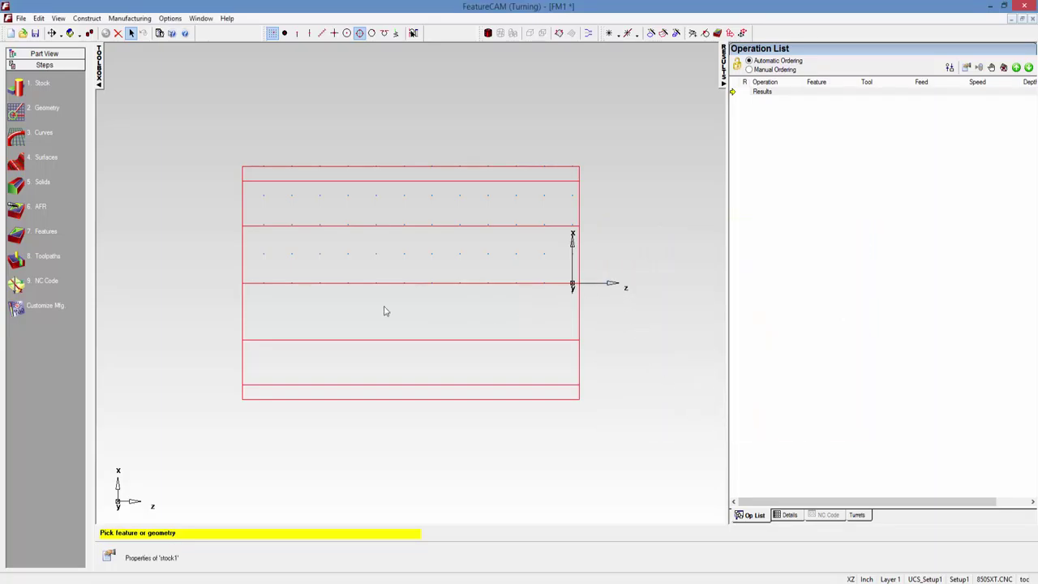
Step: Start a chain of connected lines at the origin and draw the front-face line to diameter 0.5 at Z 0
left_click(18, 114)
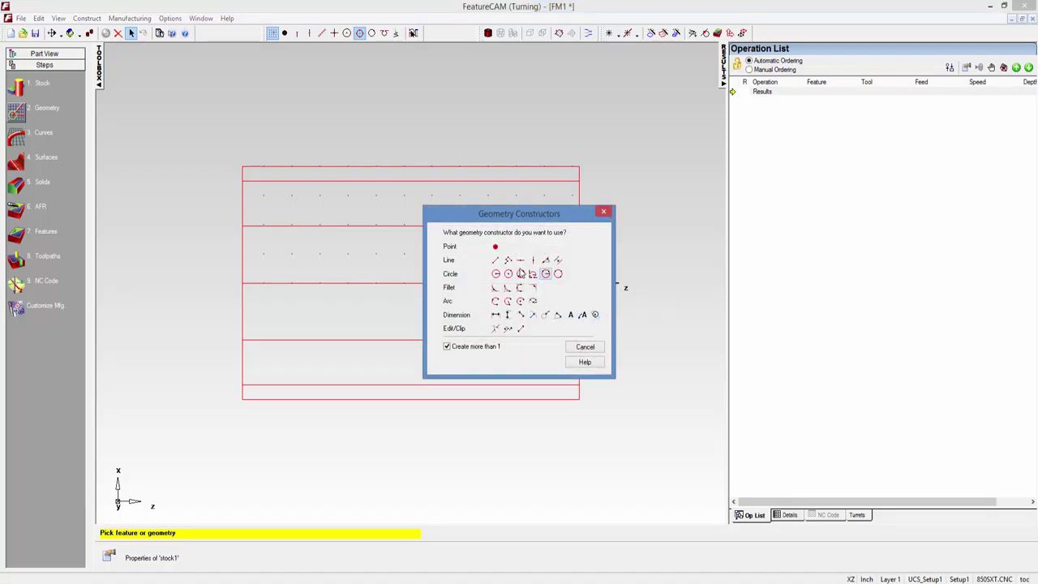
left_click(508, 261)
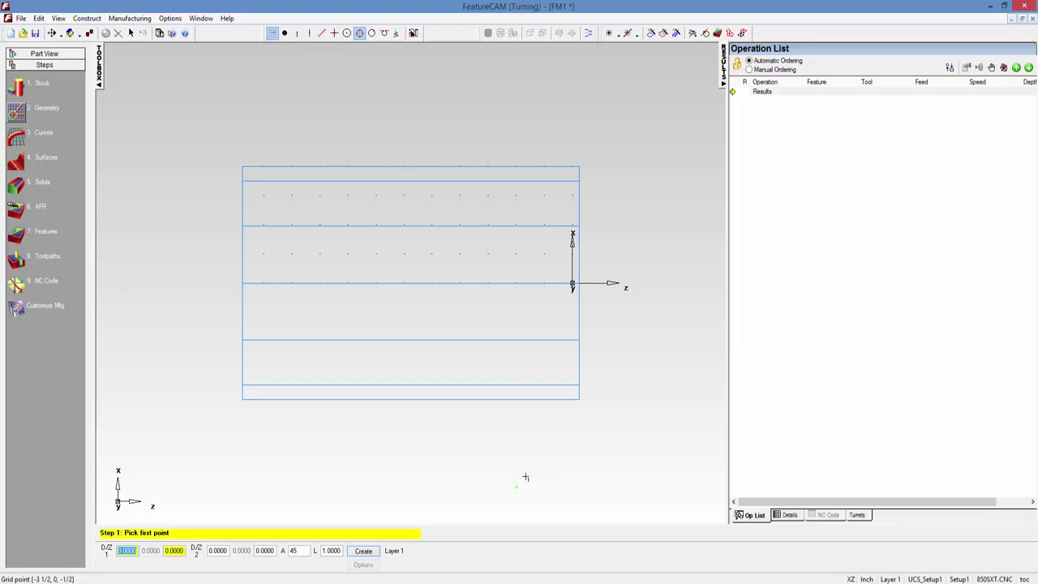
key("Tab")
key("Return")
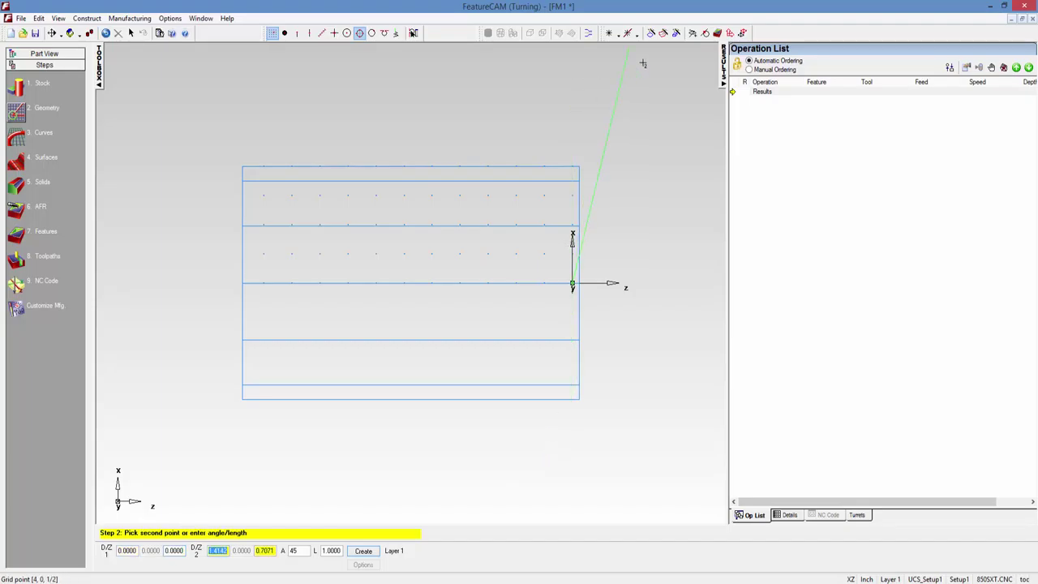
type("0.5")
key("Tab")
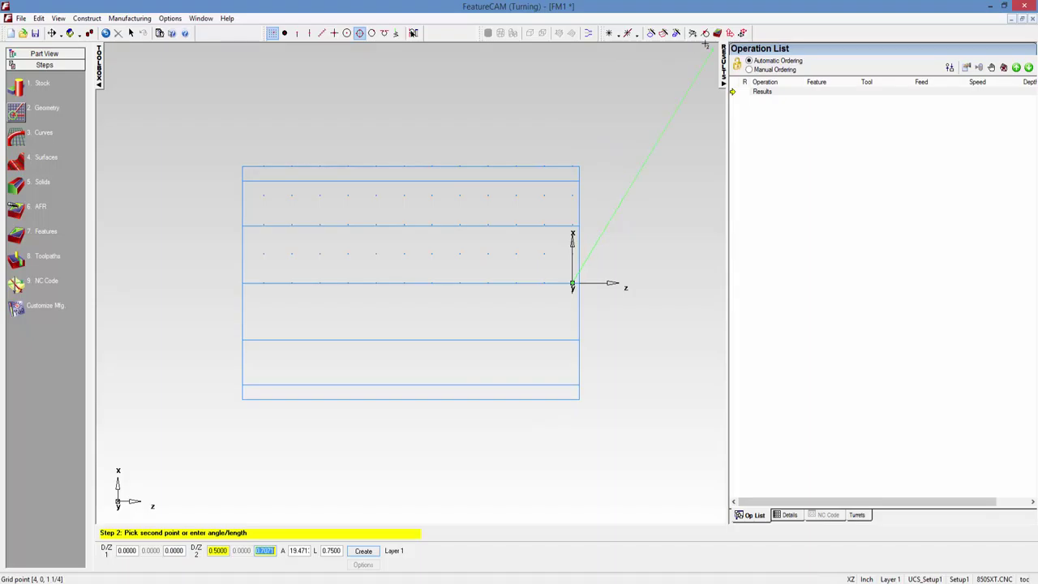
type("0")
key("Tab")
key("Return")
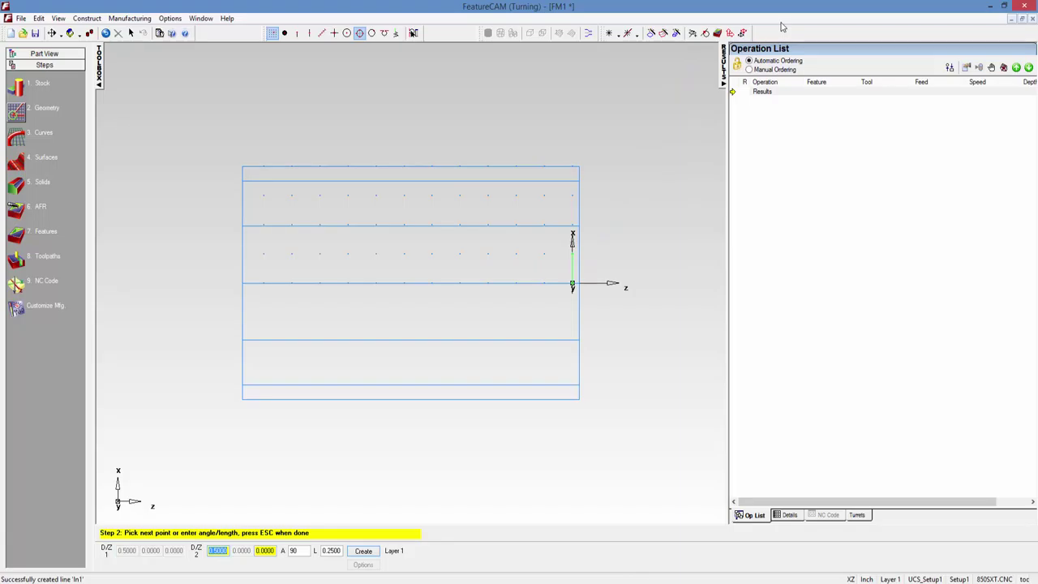
Step: Continue the profile at diameter 0.5 to Z -0.65, and add the step up to diameter 0.58 at that Z
key("Tab")
type("1.")
type("65")
key("Return")
key("BackSpace")
type("58")
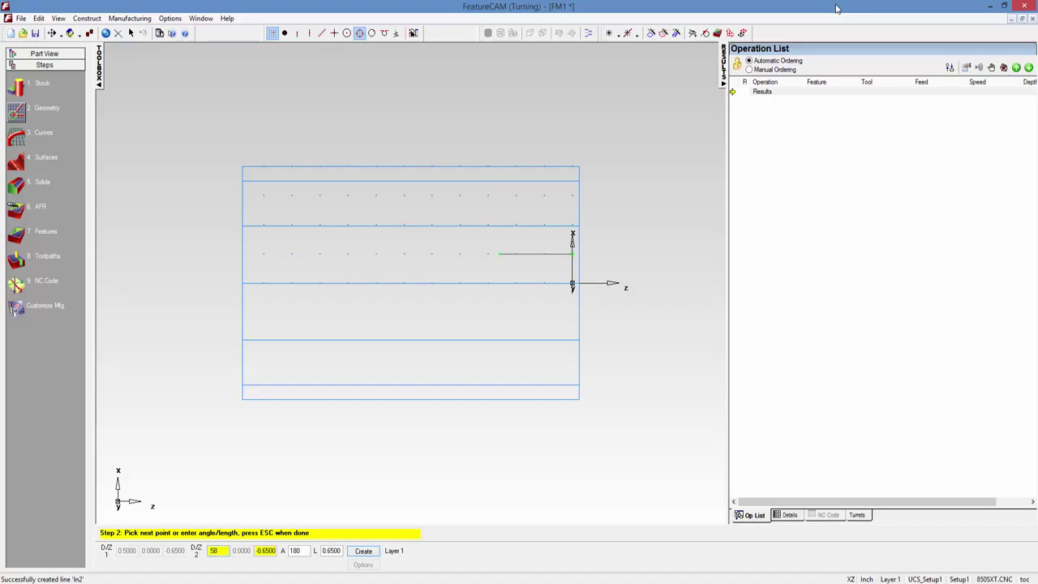
key("Tab")
key("Return")
Step: Add the sloped chamfer line to diameter 0.70 at Z -0.71
key("BackSpace")
type("70")
key("Tab")
key("BackSpace")
type("-0.71")
key("Return")
Step: Extend the profile at diameter 0.70 to Z -1.15, and add the small step up to diameter 0.75
key("Tab")
type("-1.15")
key("Return")
key("BackSpace")
key("Tab")
key("Return")
Step: Draw the taper line to diameter 0.875 at Z -1.8
key("Tab")
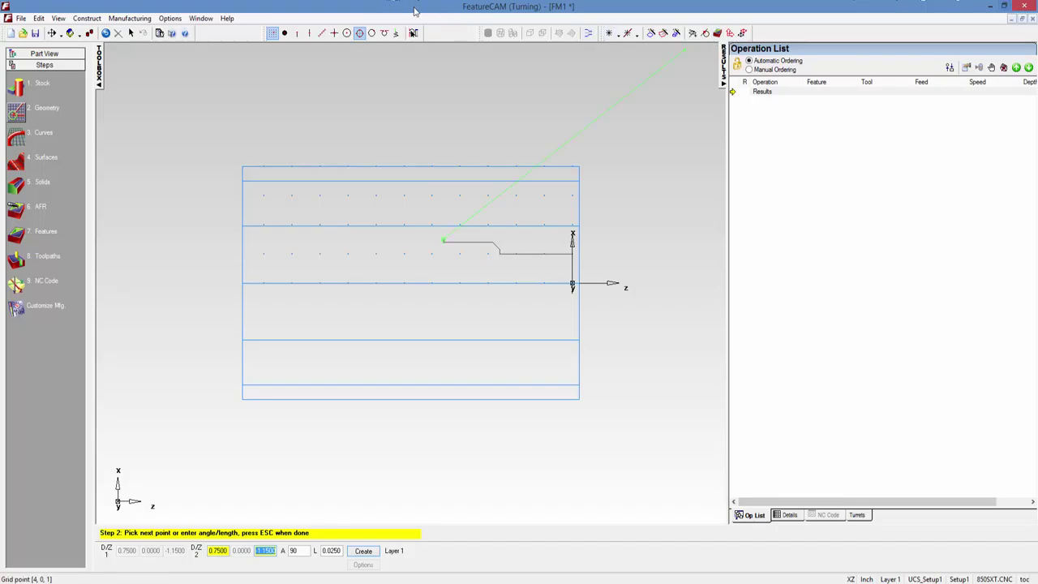
left_click(211, 550)
type(".875")
key("Tab")
type("-1.8")
key("Return")
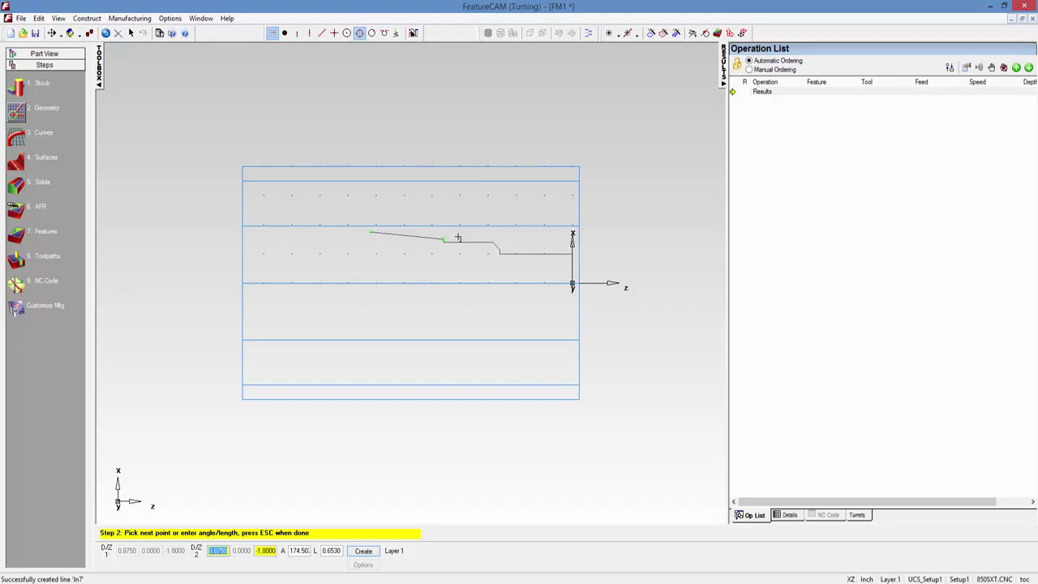
Step: Add the short step up to diameter 0.925 at Z -1.8
key("BackSpace")
type(".925")
key("Tab")
type("1")
key("BackSpace")
type("-1.8")
key("Return")
Step: Extend the profile to Z -2.05, draw the shoulder line up to diameter 2.0, and end the line chain
key("Tab")
type("-2.050")
key("Return")
type("2")
key("Tab")
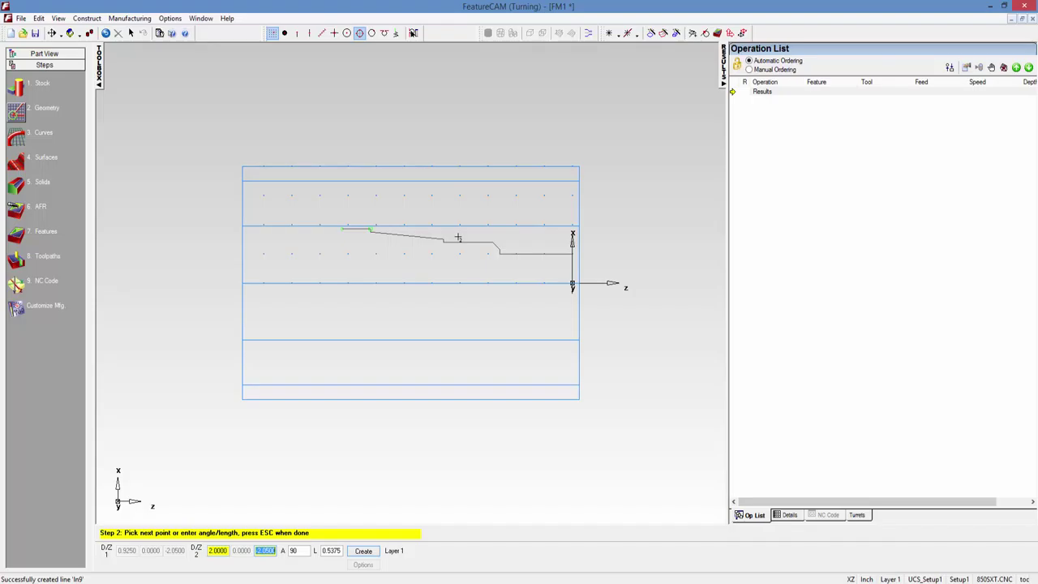
key("Return")
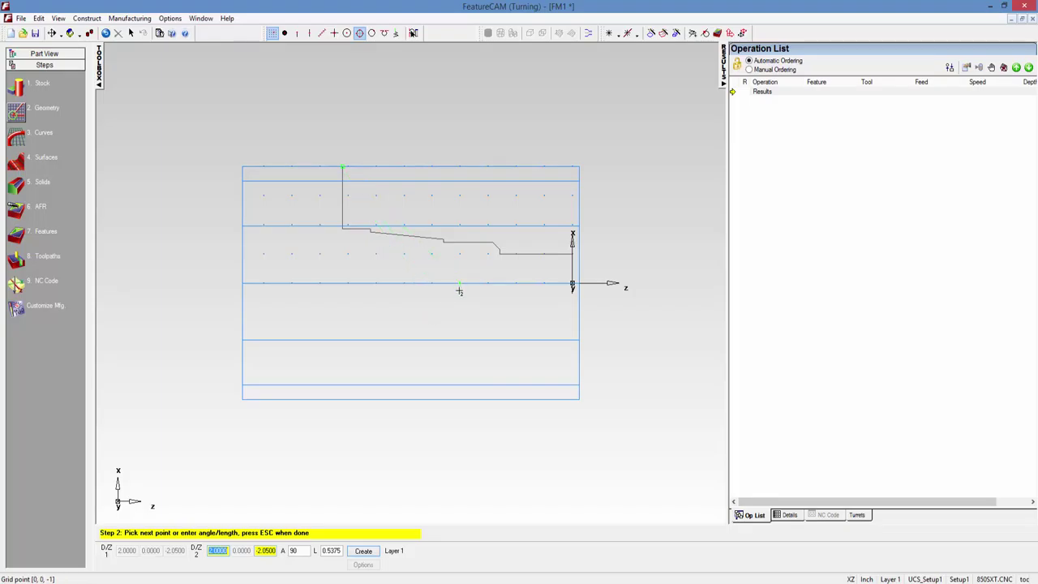
key("Escape")
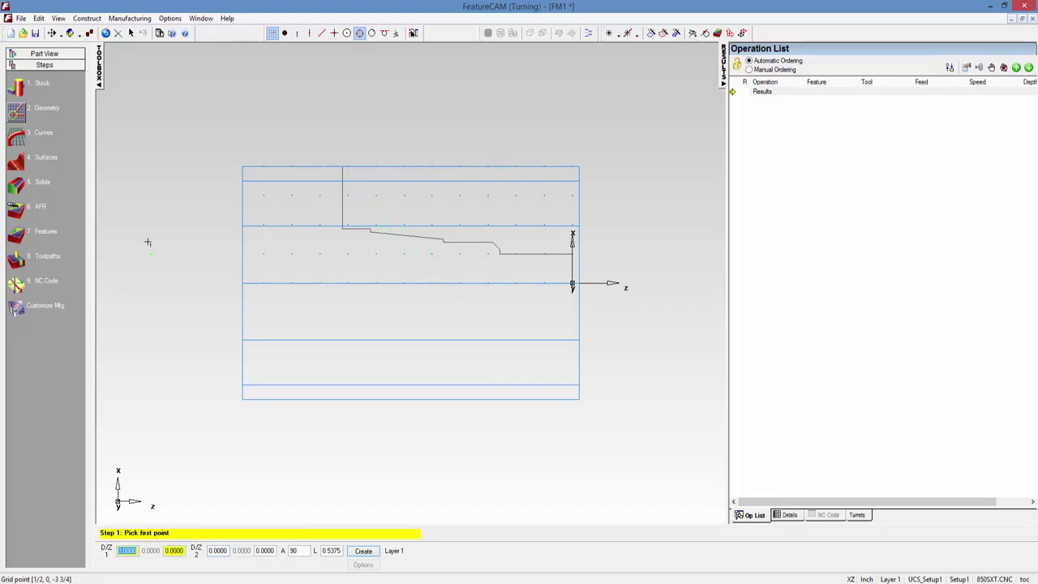
key("Escape")
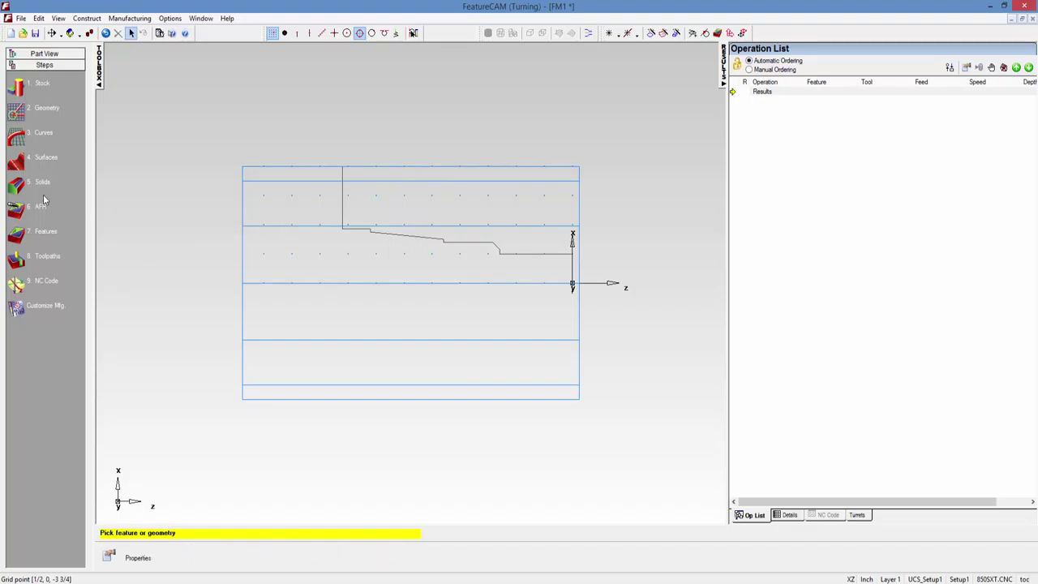
Step: Fillet the corner at the base of the vertical shoulder line with a 0.25 radius
left_click(17, 139)
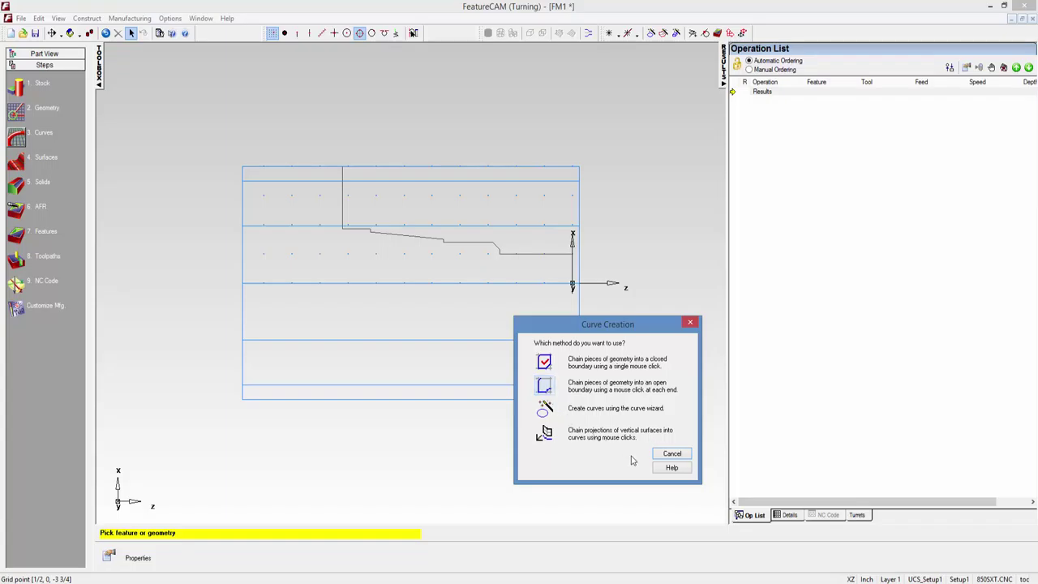
left_click(670, 454)
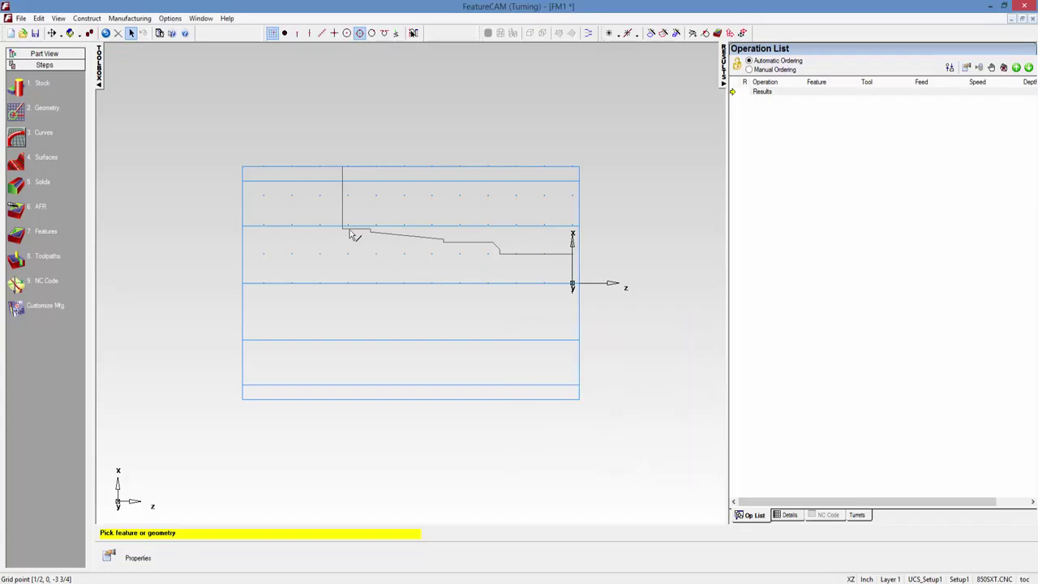
left_click(18, 113)
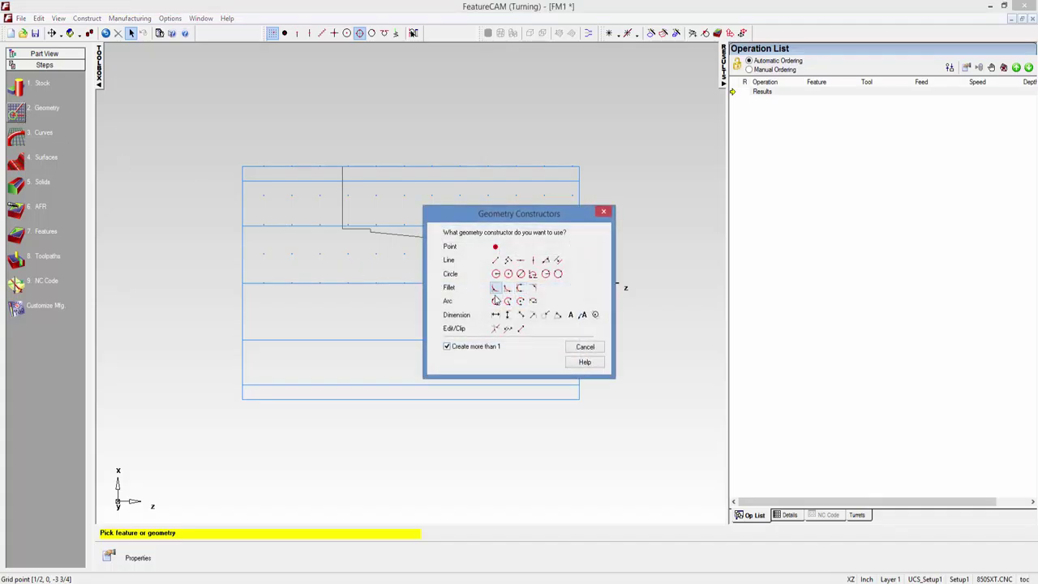
left_click(495, 287)
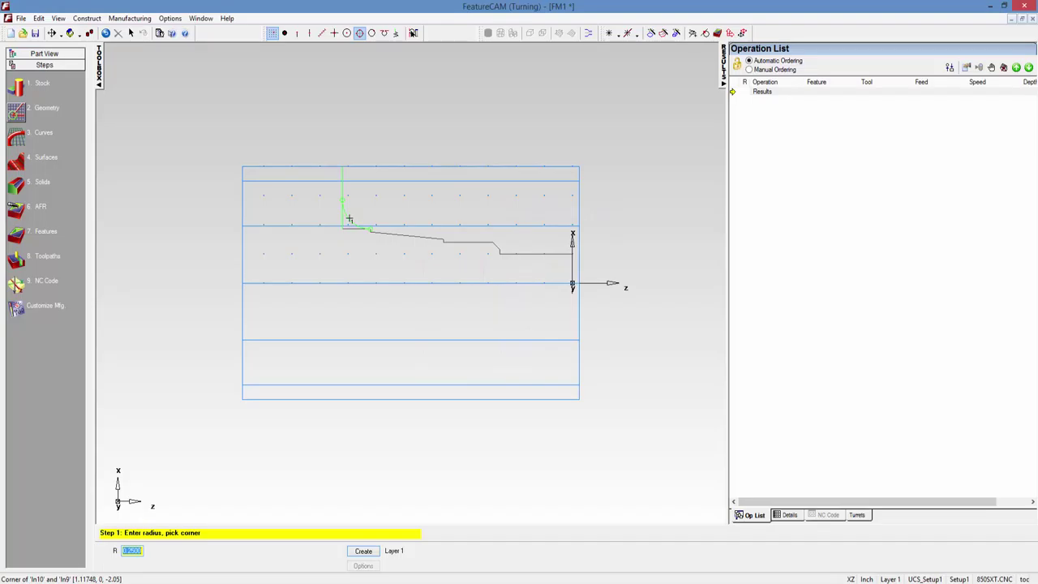
left_click(349, 219)
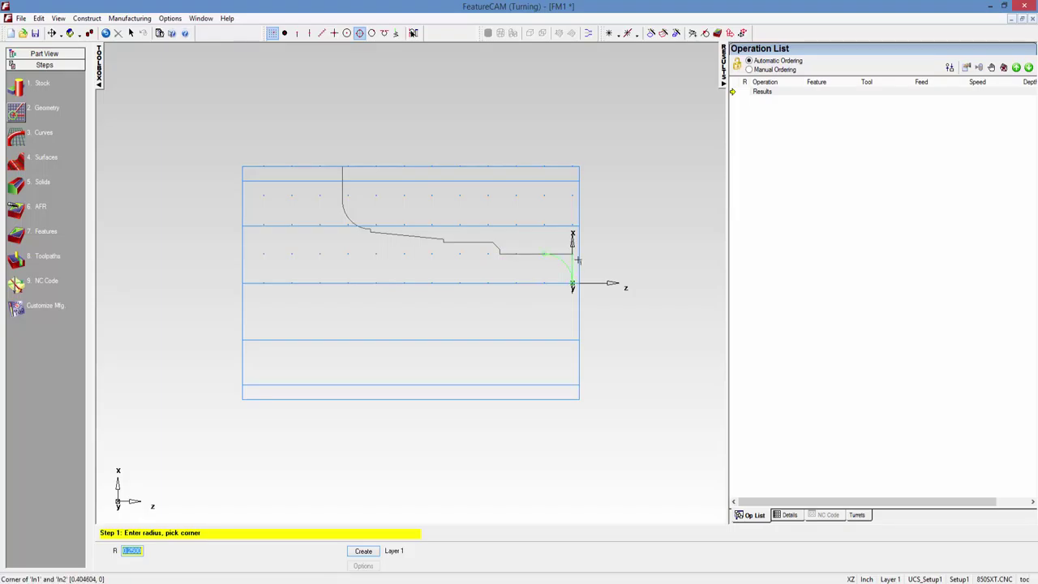
Step: Fillet the front-face corner of the profile with a 0.1 radius
type("0.1")
key("Return")
left_click(565, 265)
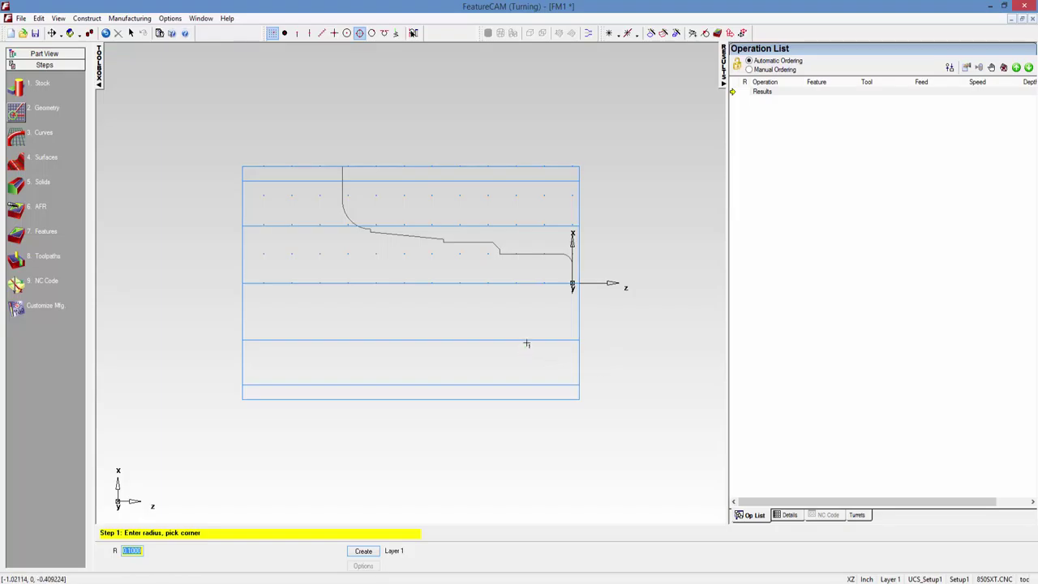
key("Escape")
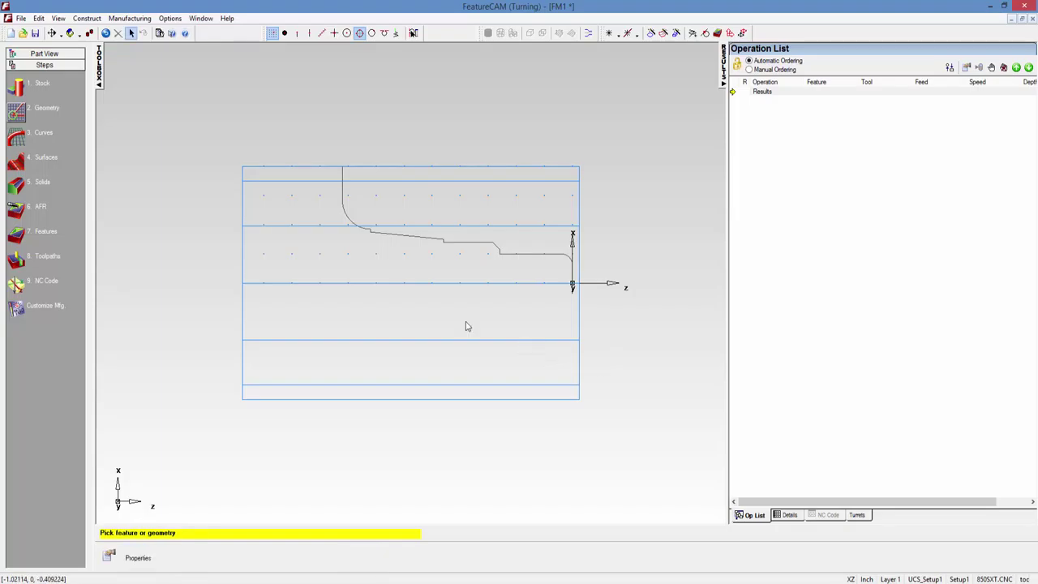
Step: Start an open-boundary curve chain at the profile's front-face line on the Z axis origin
left_click(17, 138)
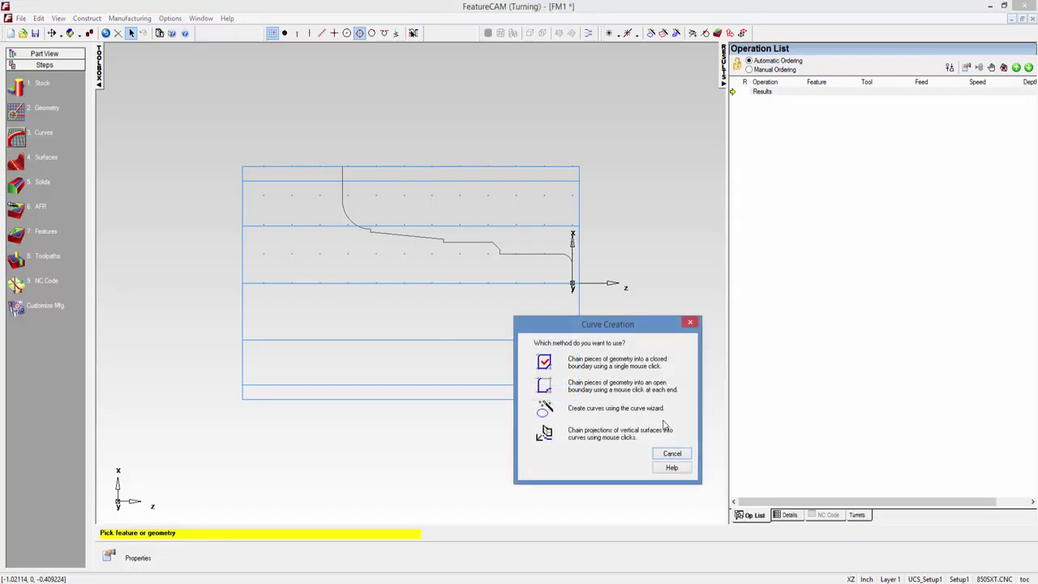
left_click(543, 388)
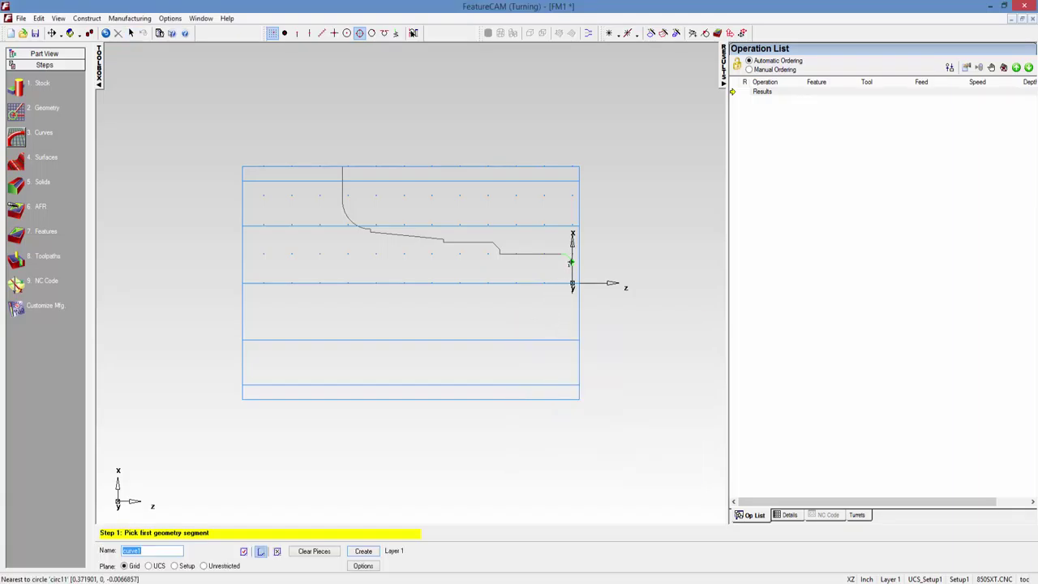
left_click(573, 275)
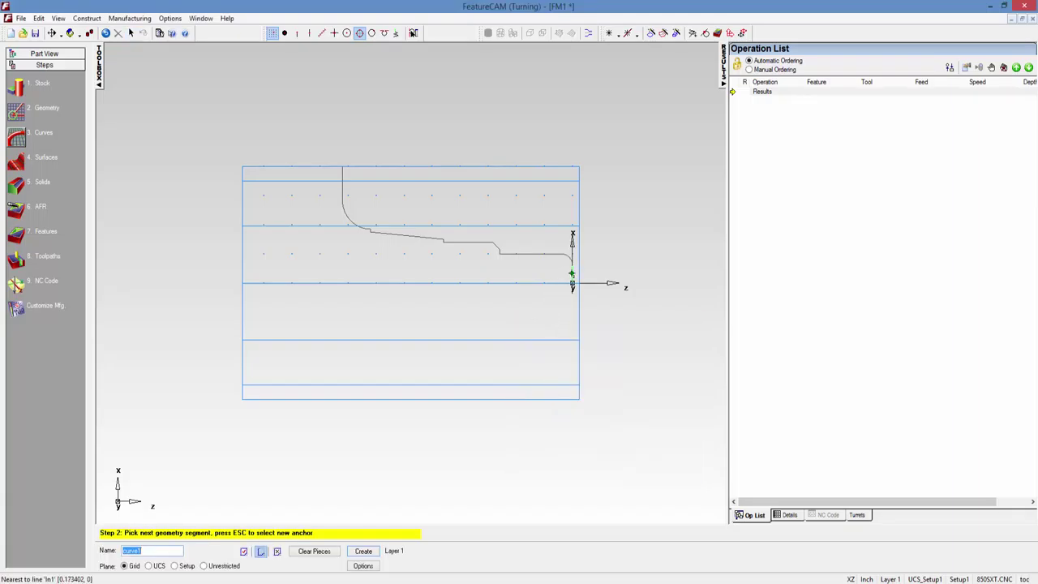
left_click(573, 275)
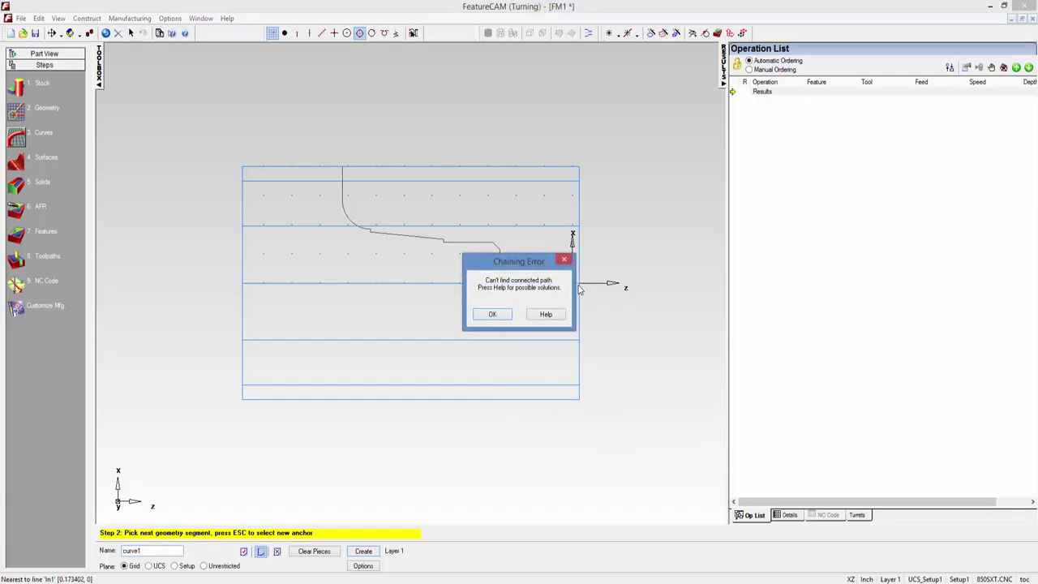
left_click(493, 315)
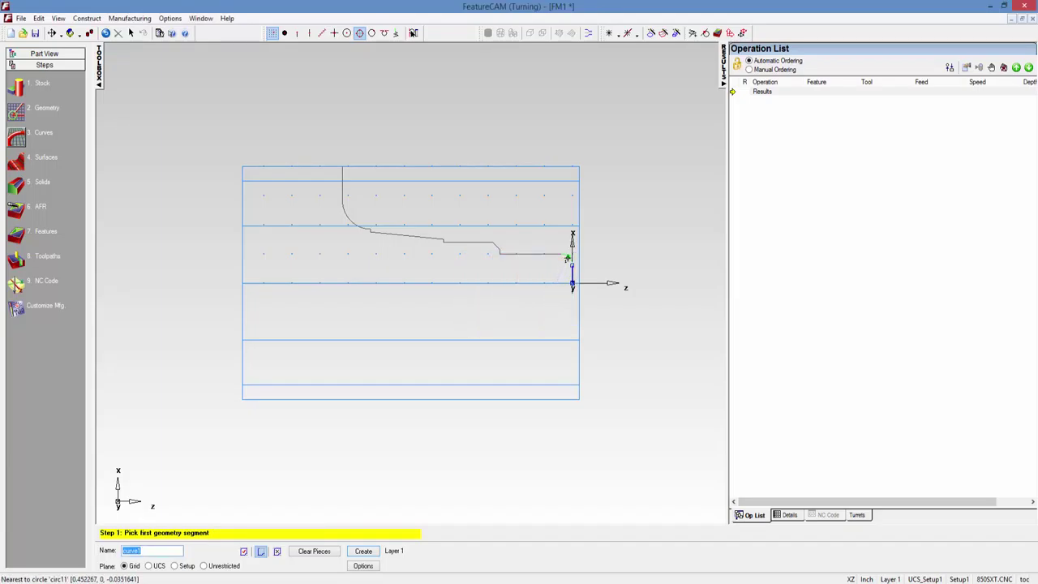
Step: Chain the remaining profile segments from the front-face fillet through the steps and taper to the outer end of the shoulder line
left_click(568, 258)
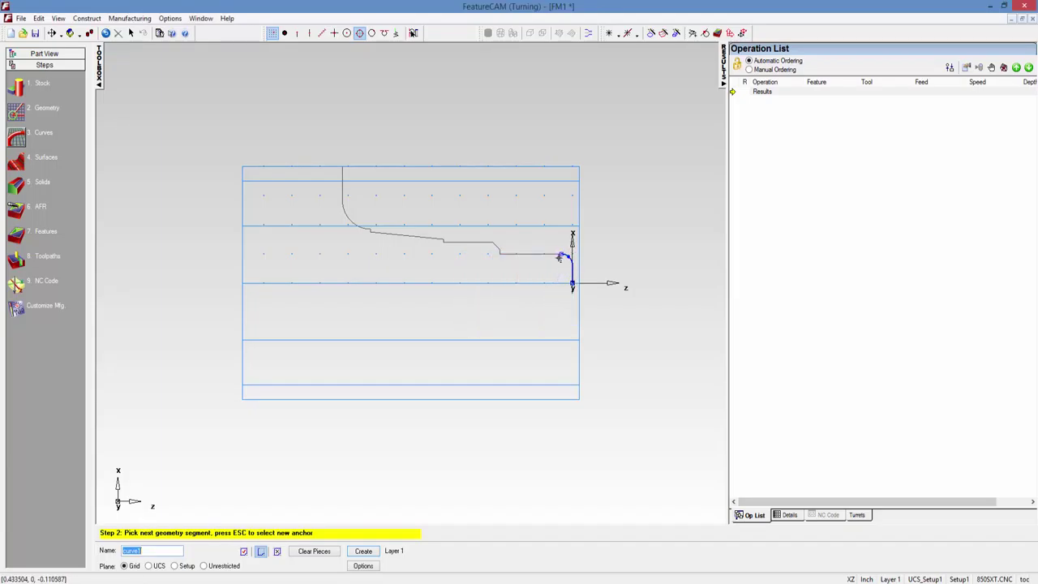
left_click(544, 256)
left_click(476, 242)
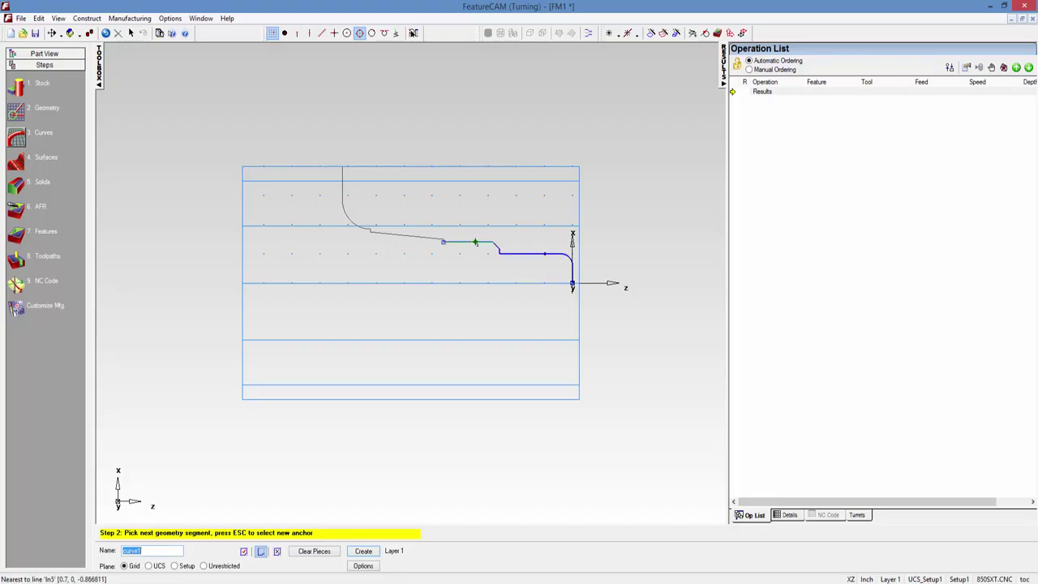
left_click(421, 236)
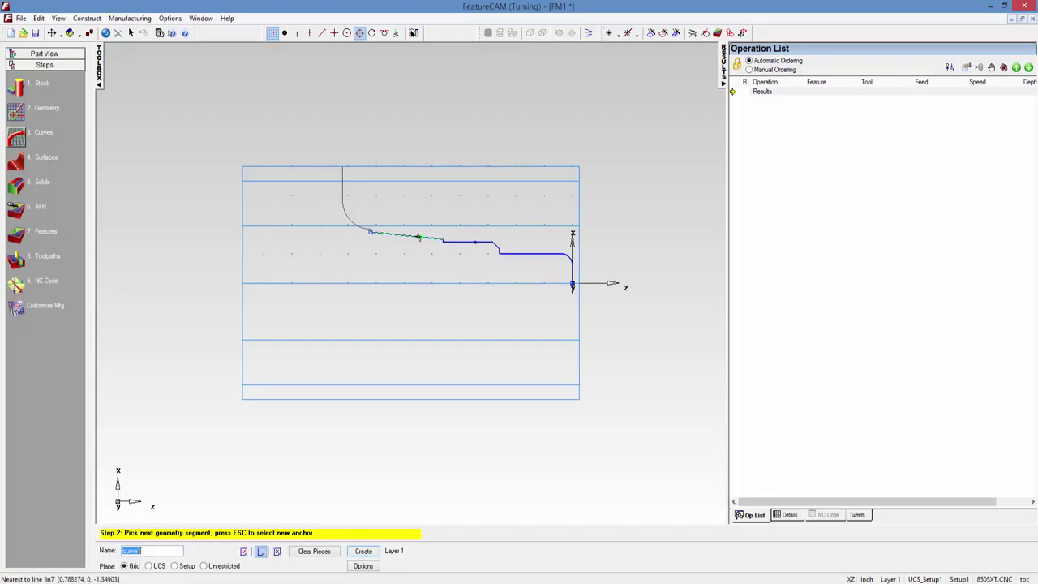
left_click(360, 236)
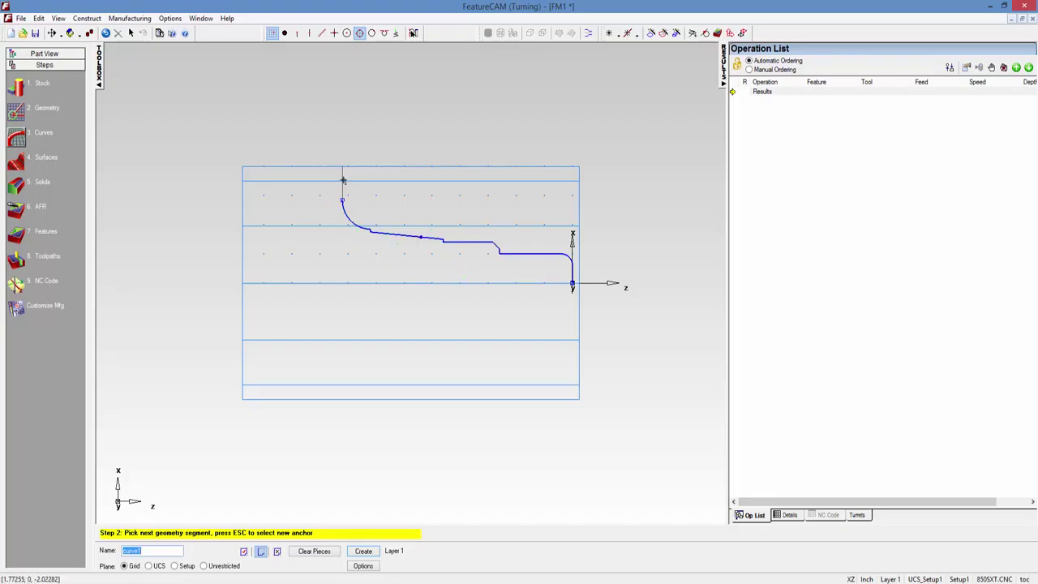
left_click(342, 180)
Step: Name the chained curve Turn-3, create it, and leave curve chaining
type("Turn-3")
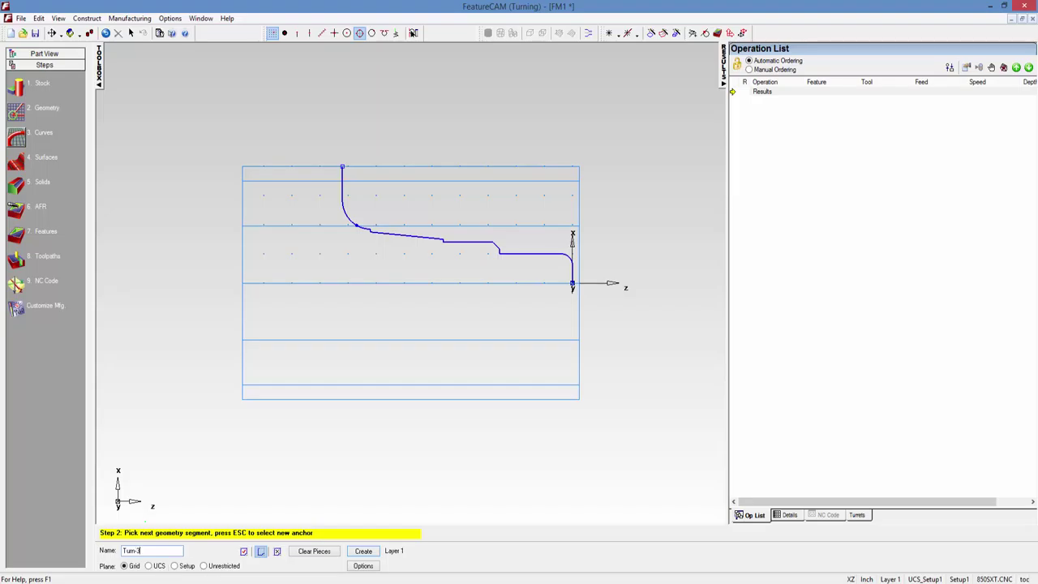
key("Return")
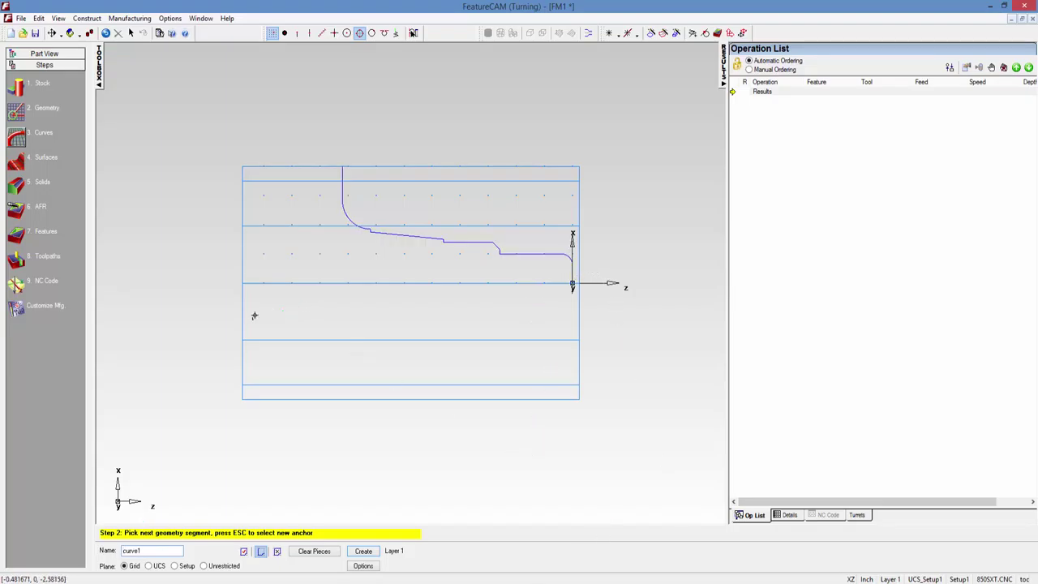
key("Escape")
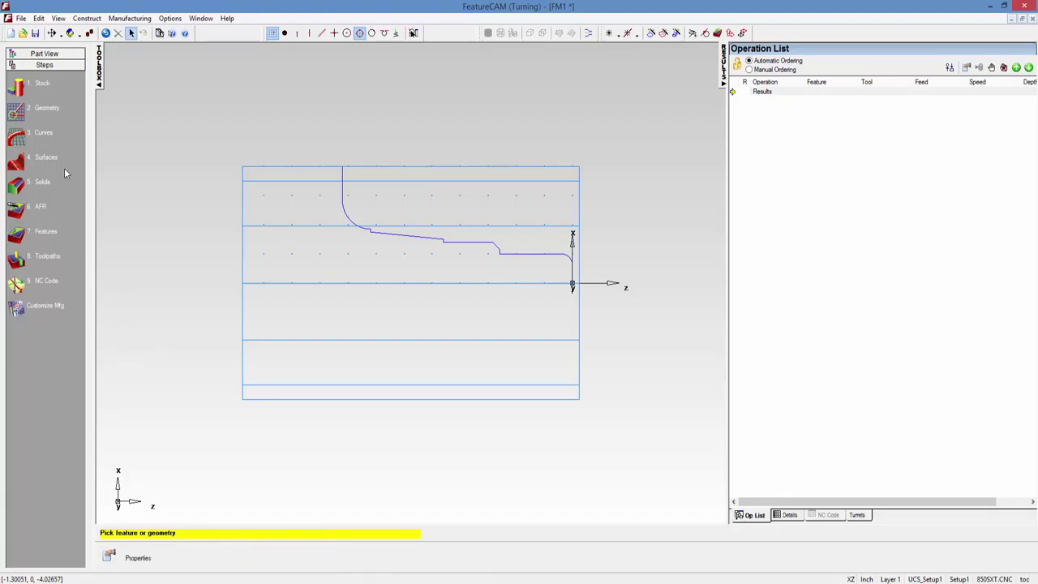
Step: Create a Turn feature from the turn_3 curve with a Z location offset of 0.0
left_click(24, 236)
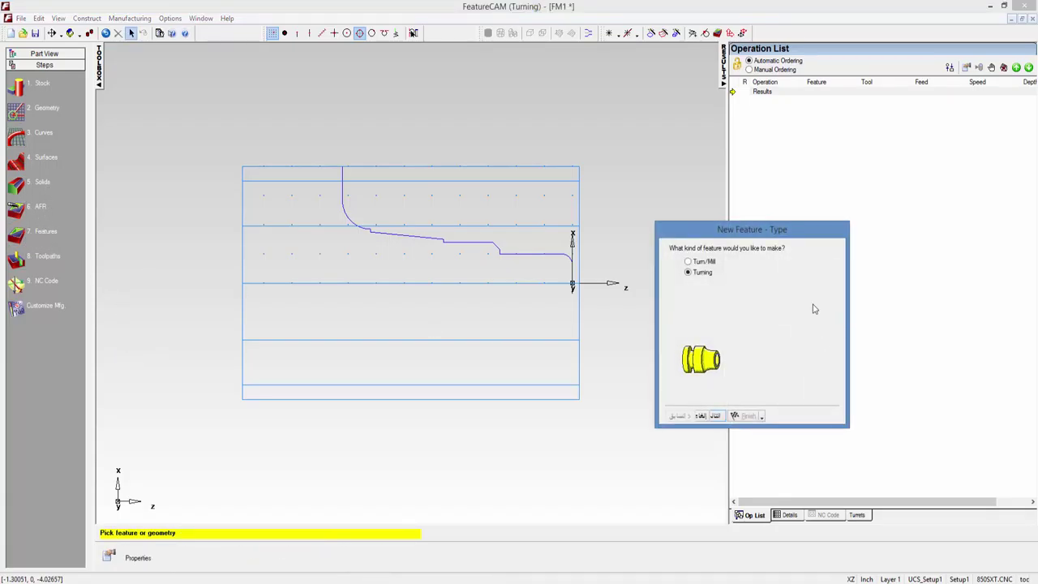
left_click(714, 416)
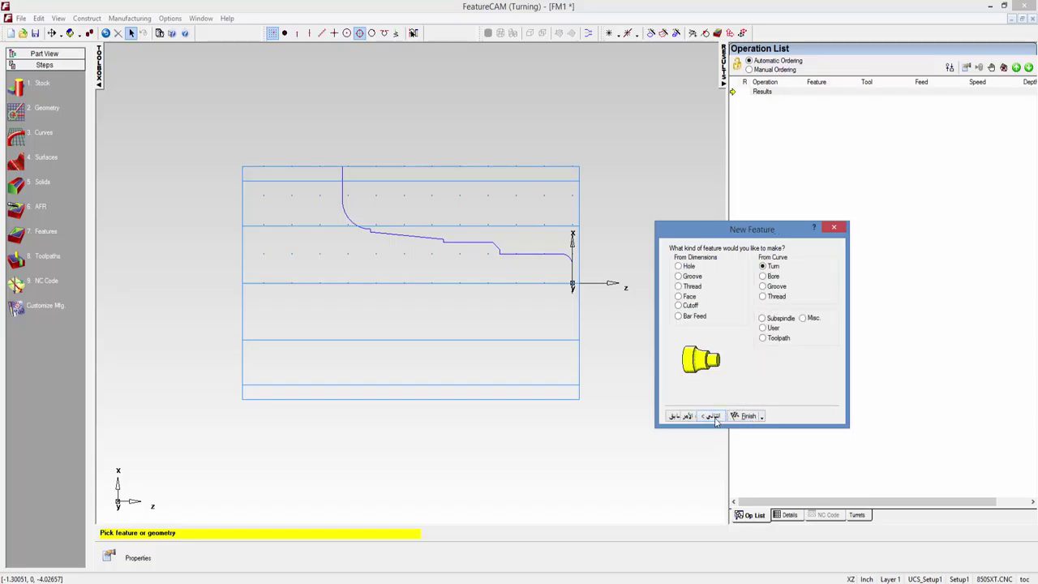
left_click(711, 416)
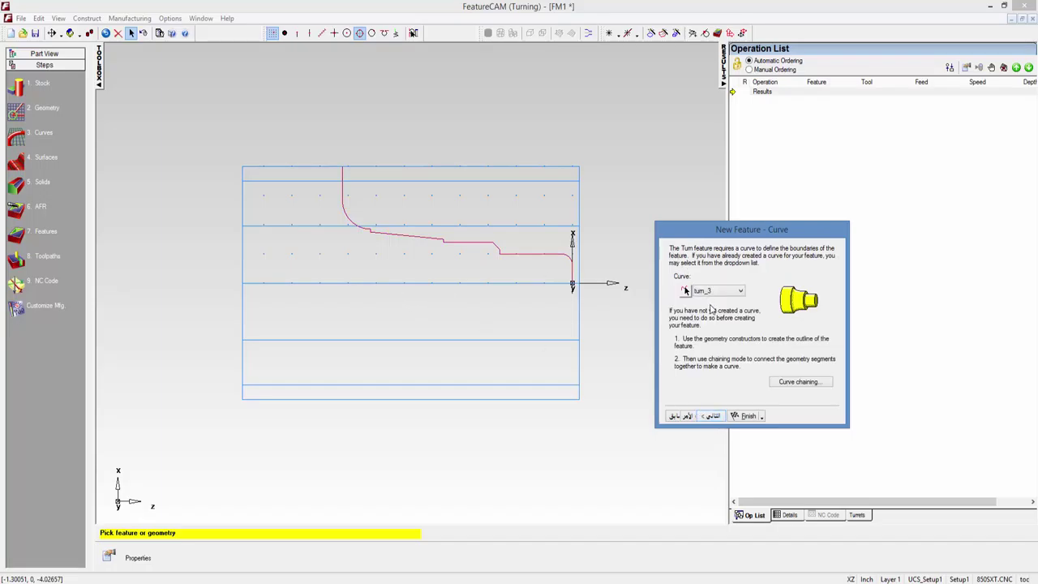
left_click(711, 416)
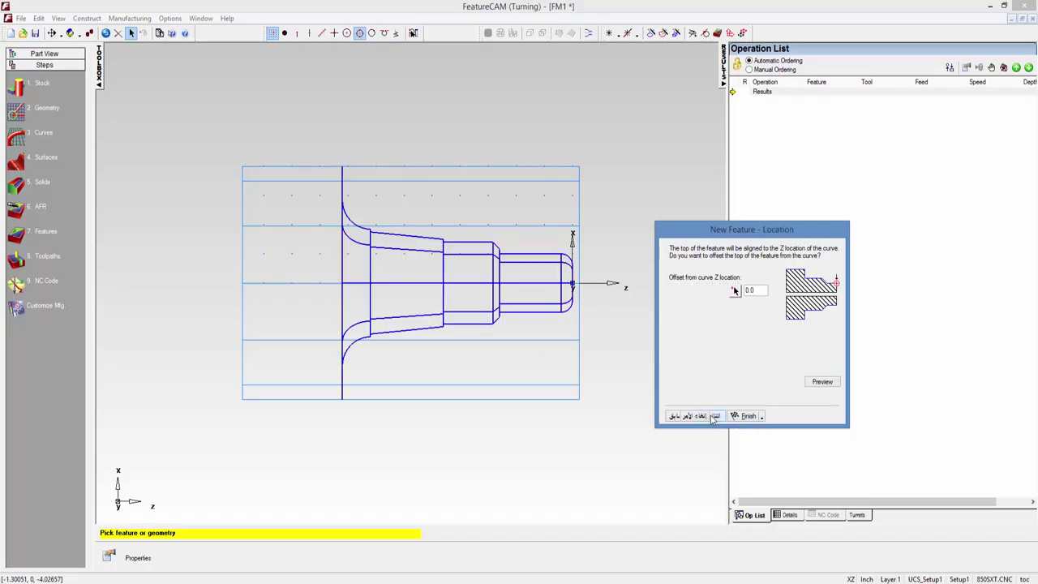
left_click(762, 417)
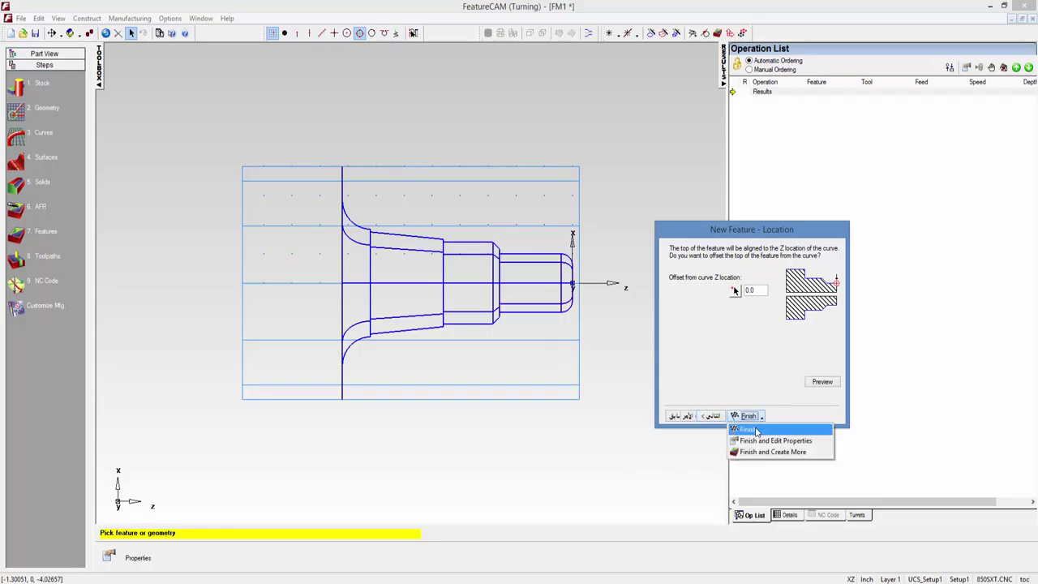
left_click(756, 429)
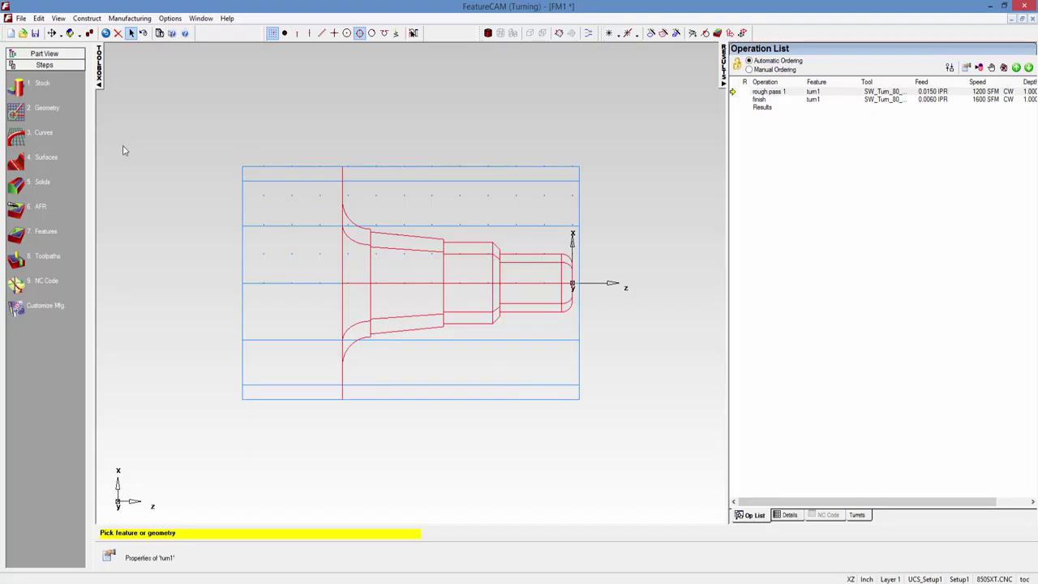
Step: Run a 3D toolpath simulation of the turn feature in isometric view, accepting the default operation ordering
left_click(78, 35)
left_click(88, 47)
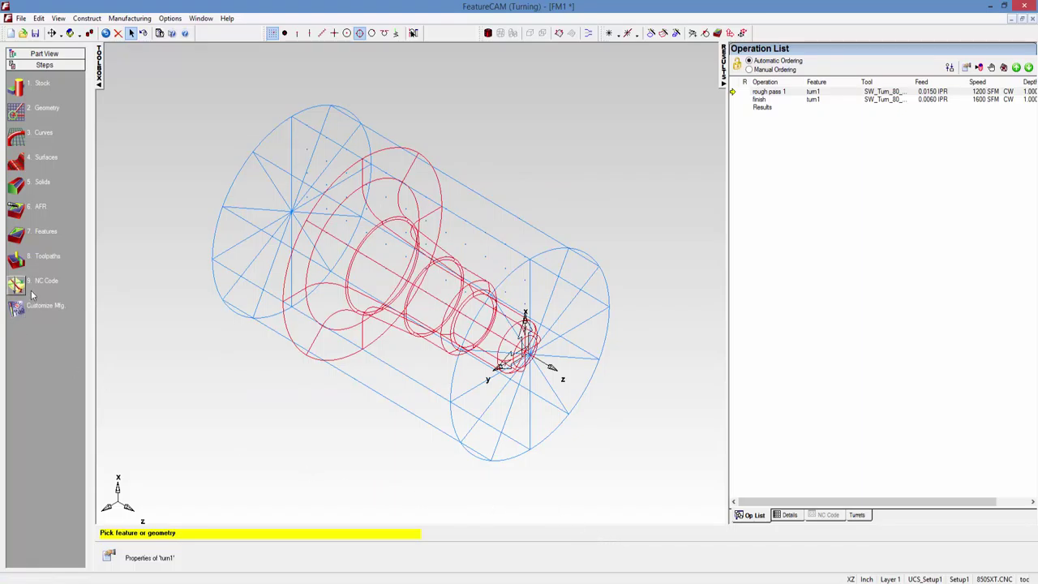
left_click(29, 263)
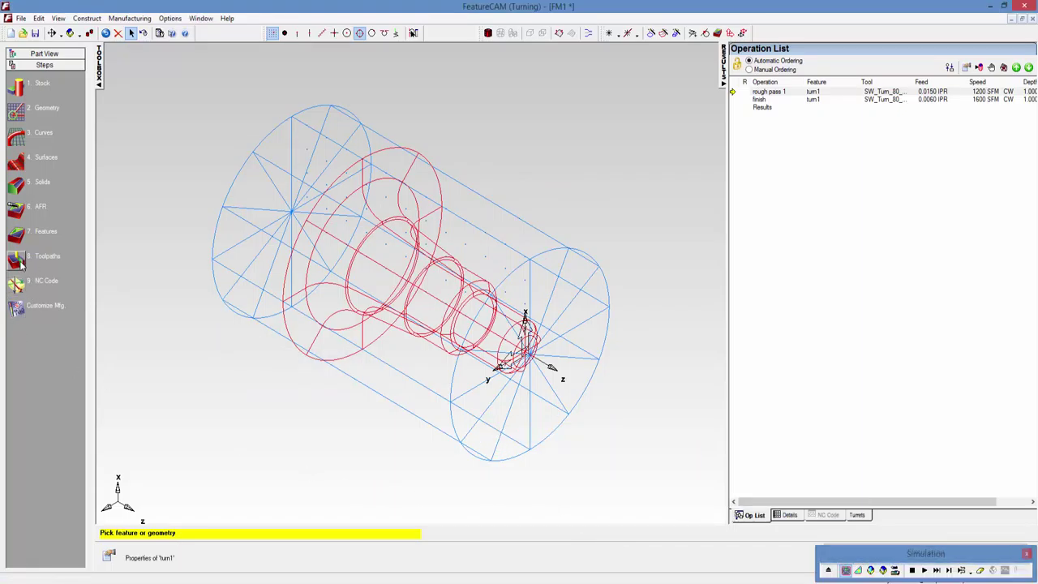
left_click(871, 571)
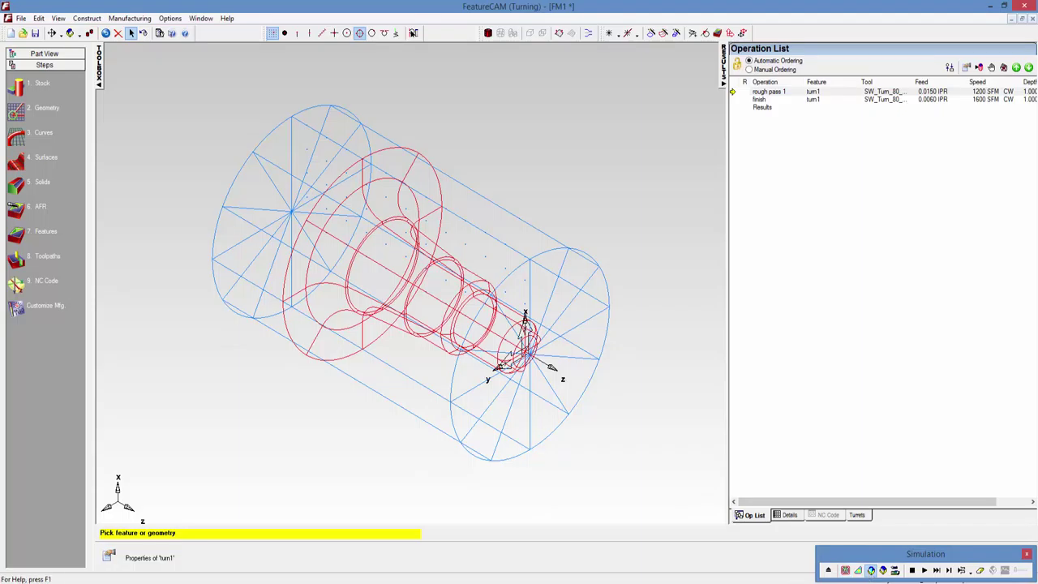
left_click(924, 570)
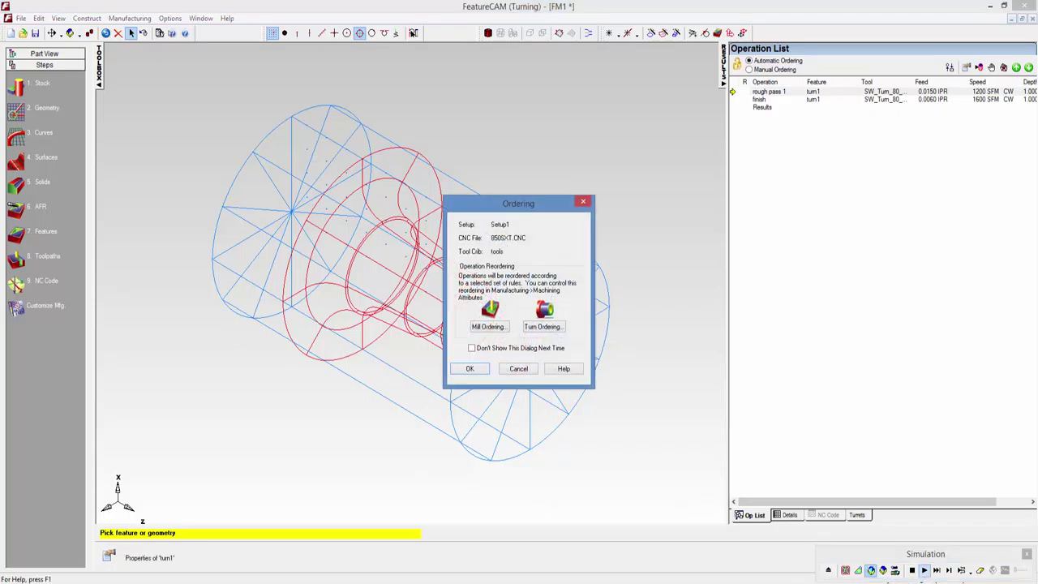
left_click(470, 370)
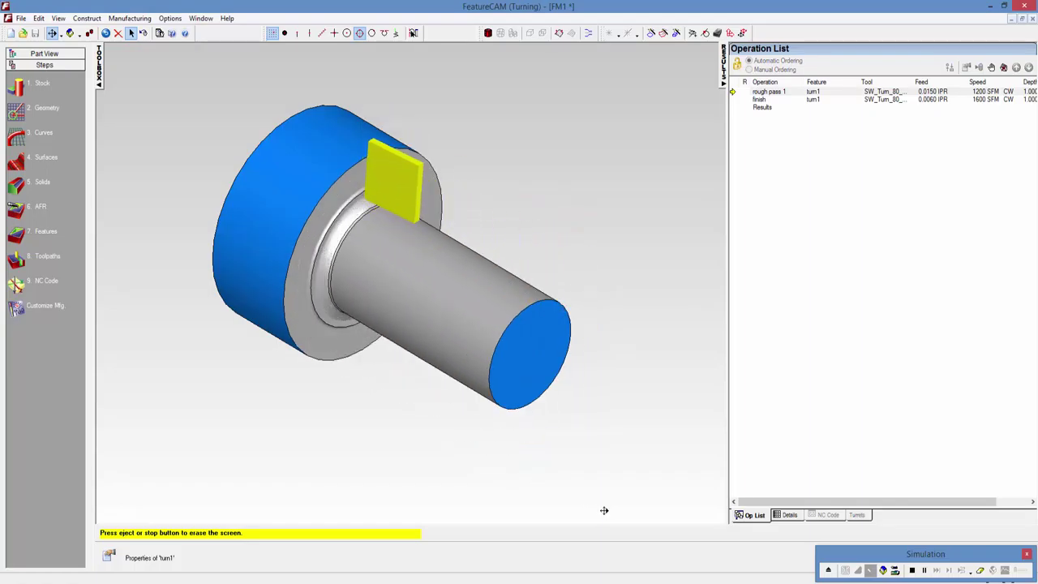